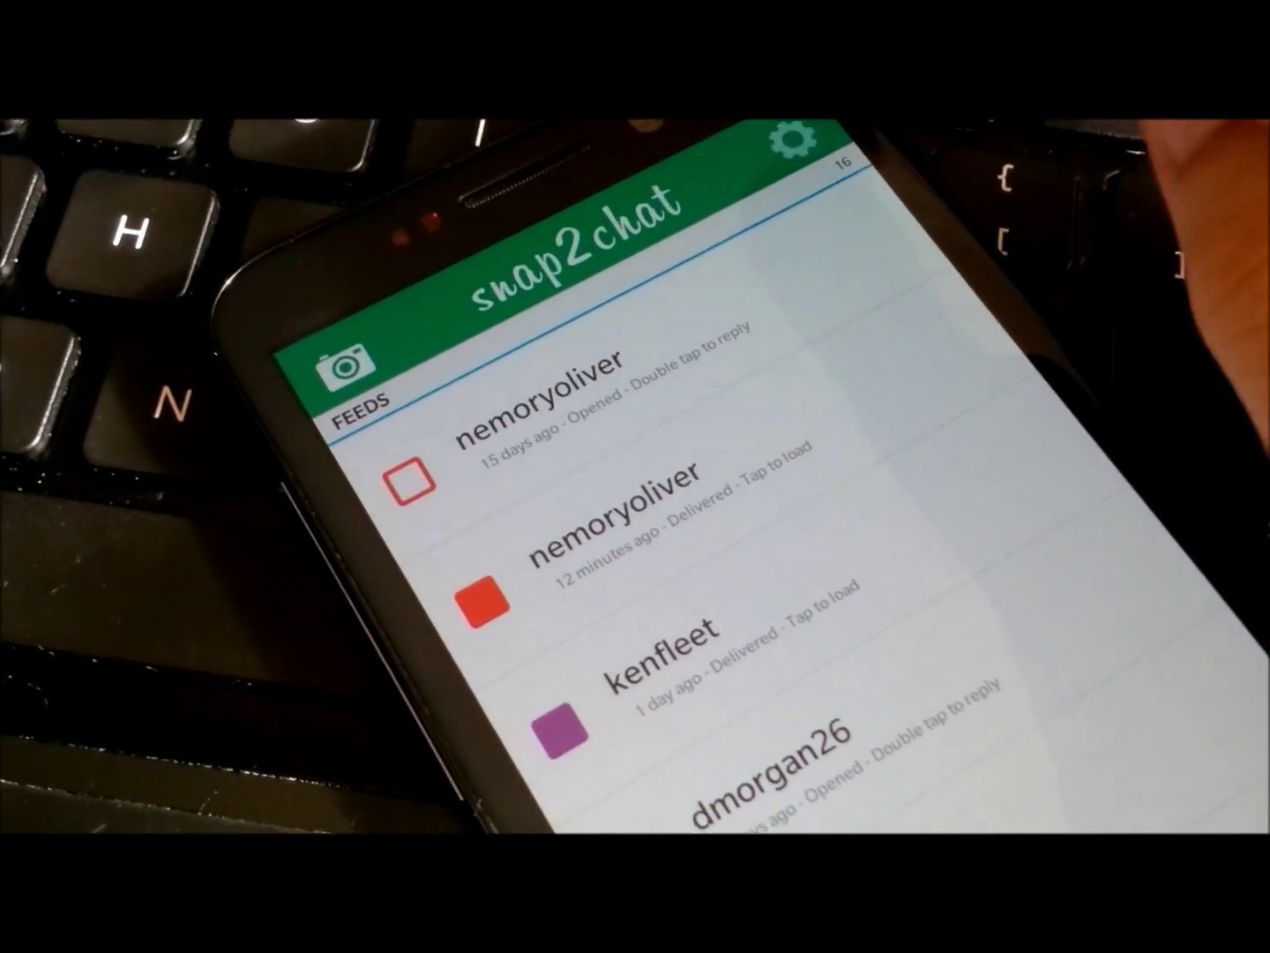
# - Review the Snapchat 'Who can' privacy settings, then go back to the Feeds list
pyautogui.click(794, 138)
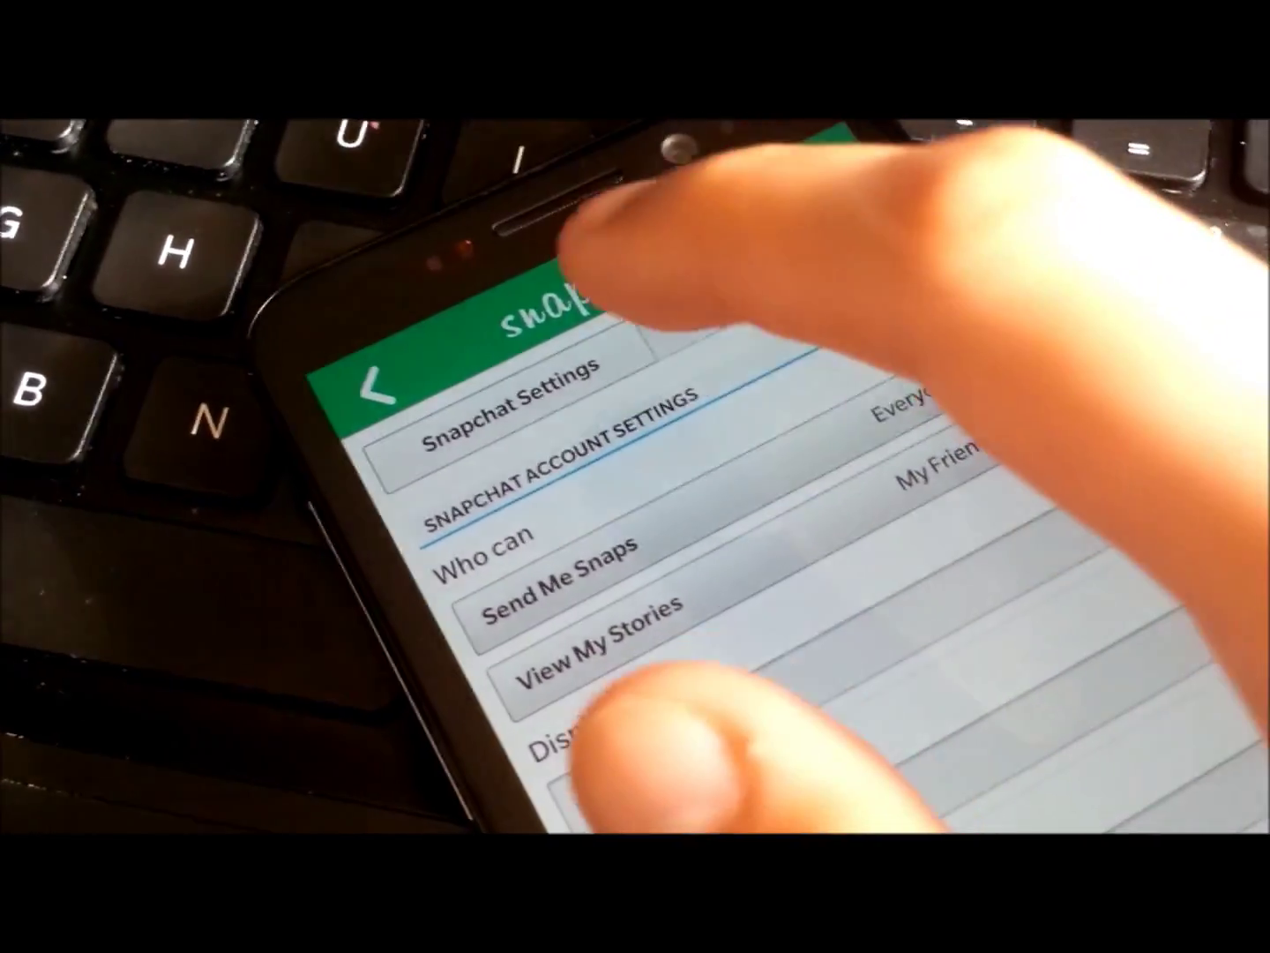
pyautogui.click(377, 385)
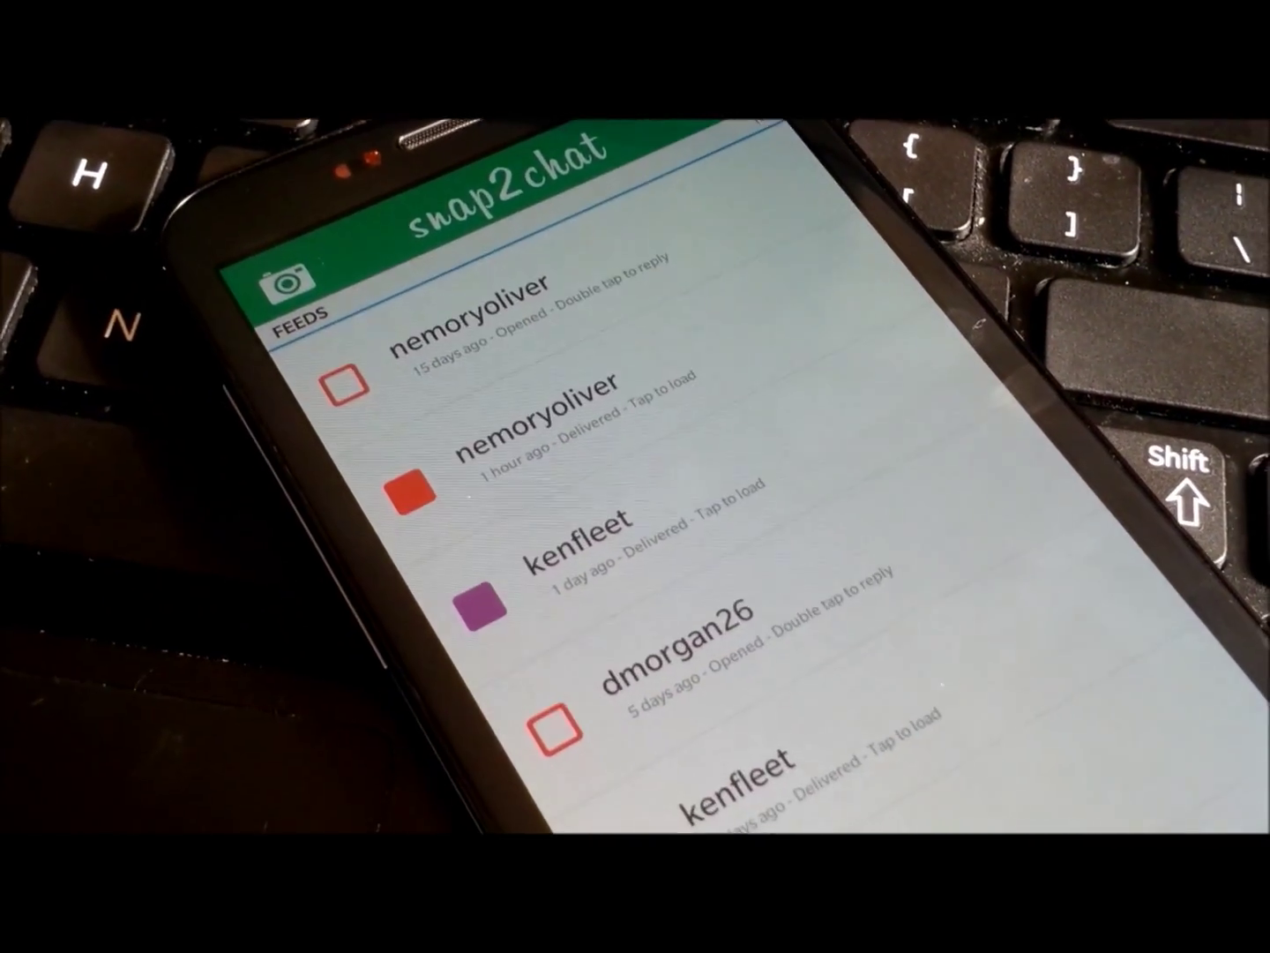
pyautogui.scroll(-3, 546, 496)
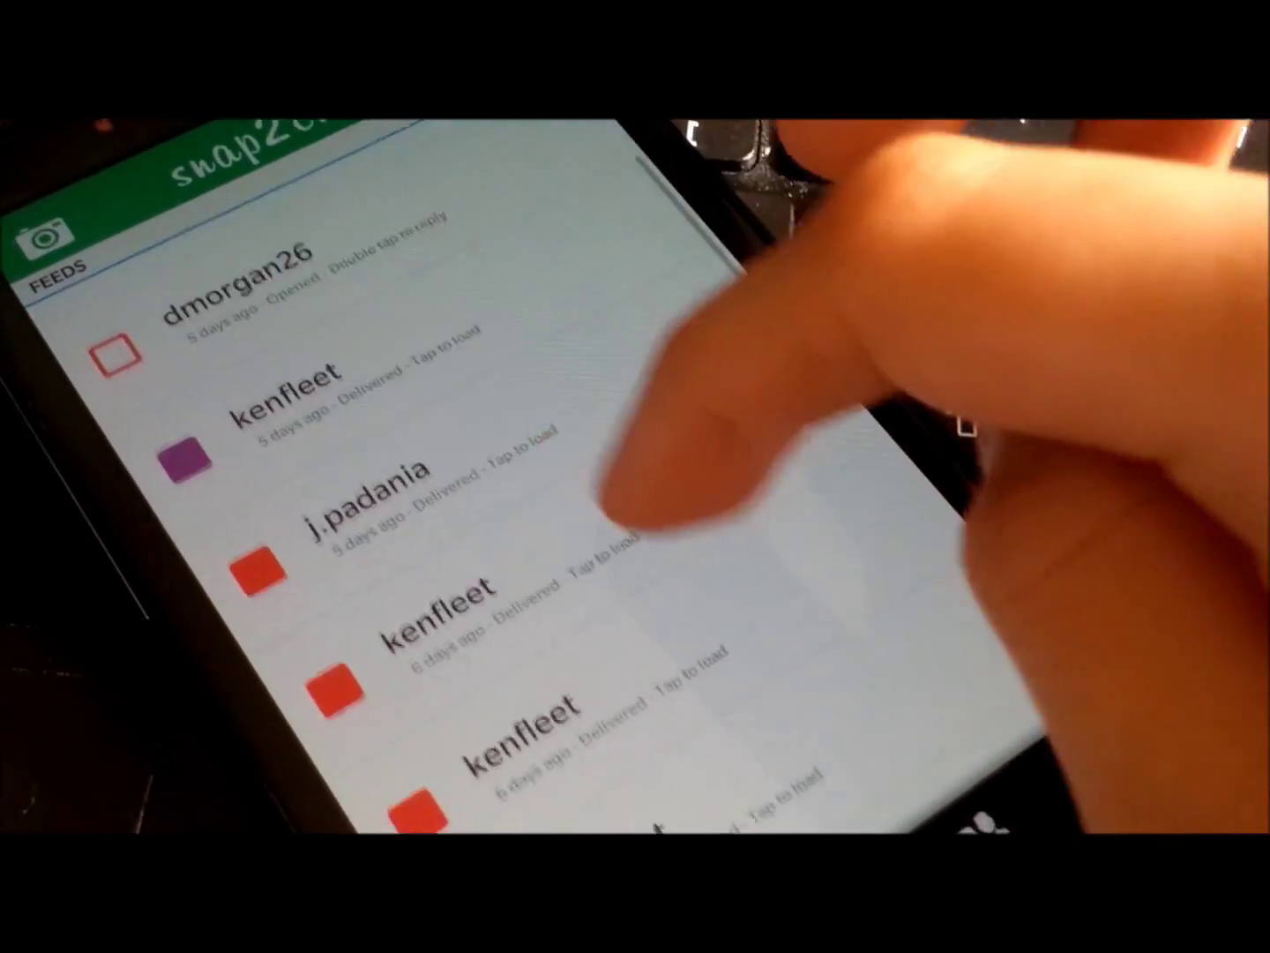
pyautogui.scroll(-3, 546, 497)
pyautogui.scroll(-2, 546, 495)
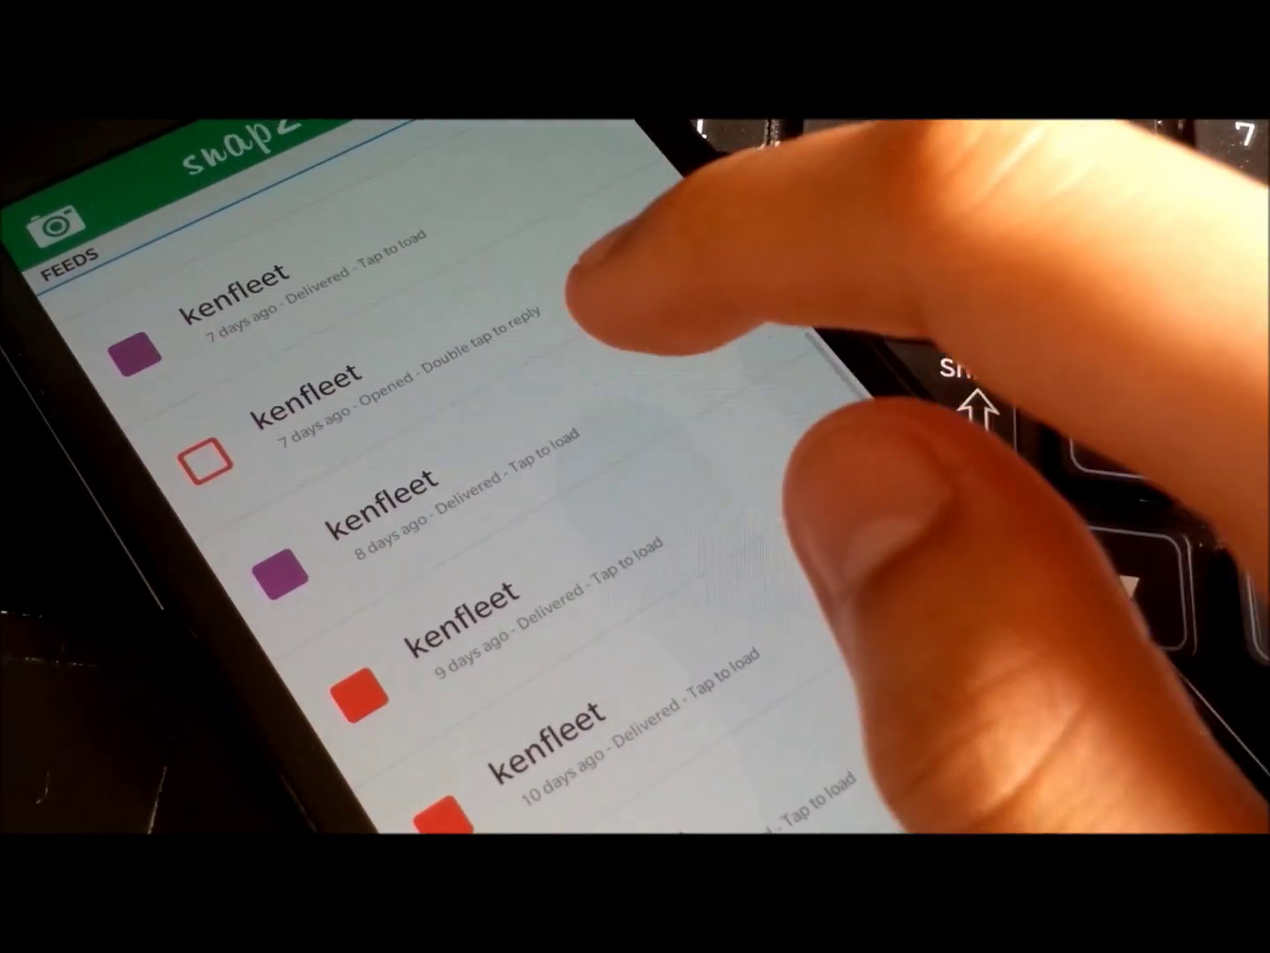
# - Load the third and the 10-day-old kenfleet snaps, then view the kenfleet photo snap
pyautogui.click(516, 466)
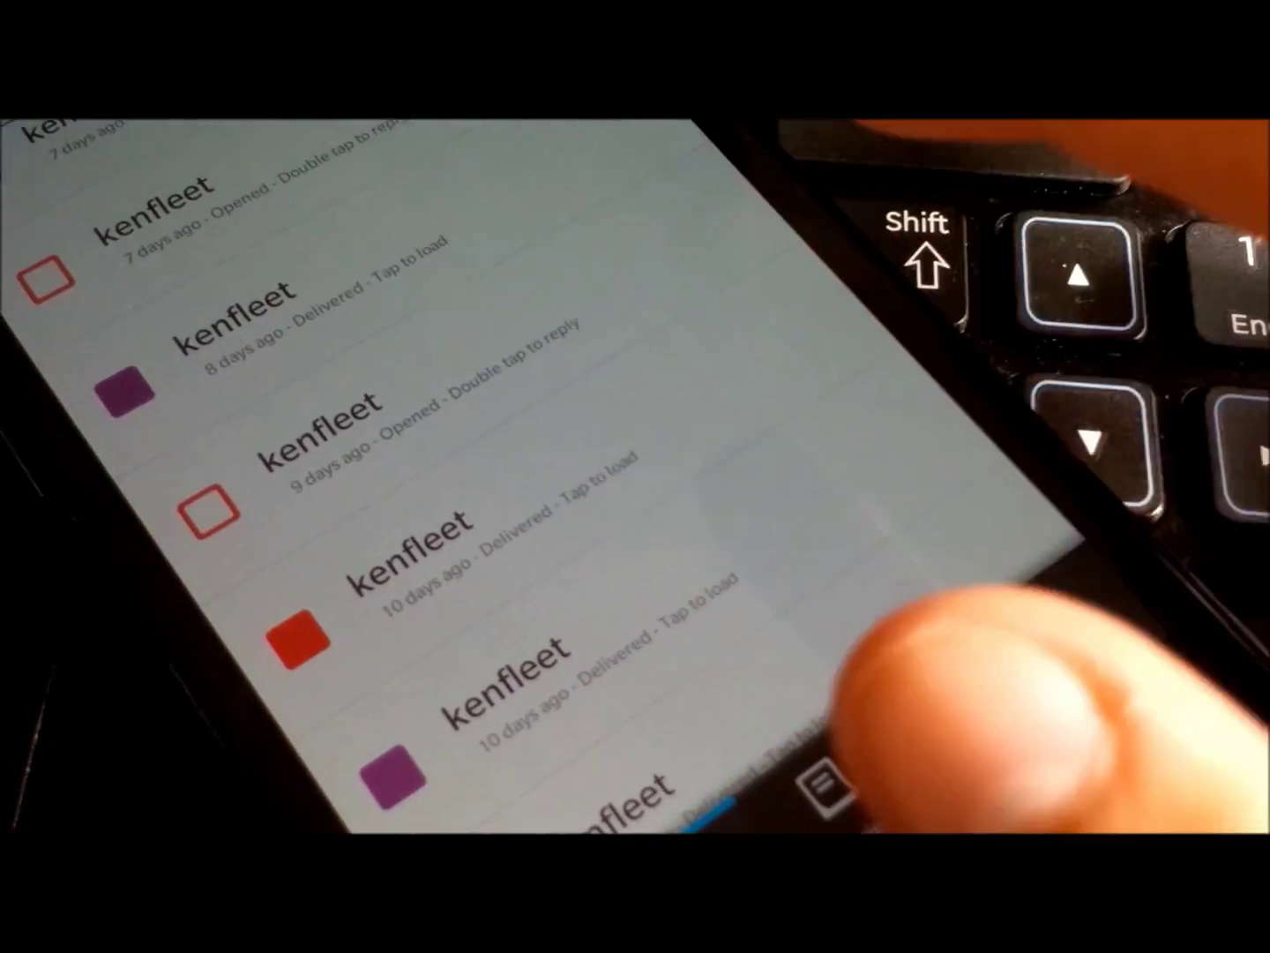
pyautogui.click(417, 556)
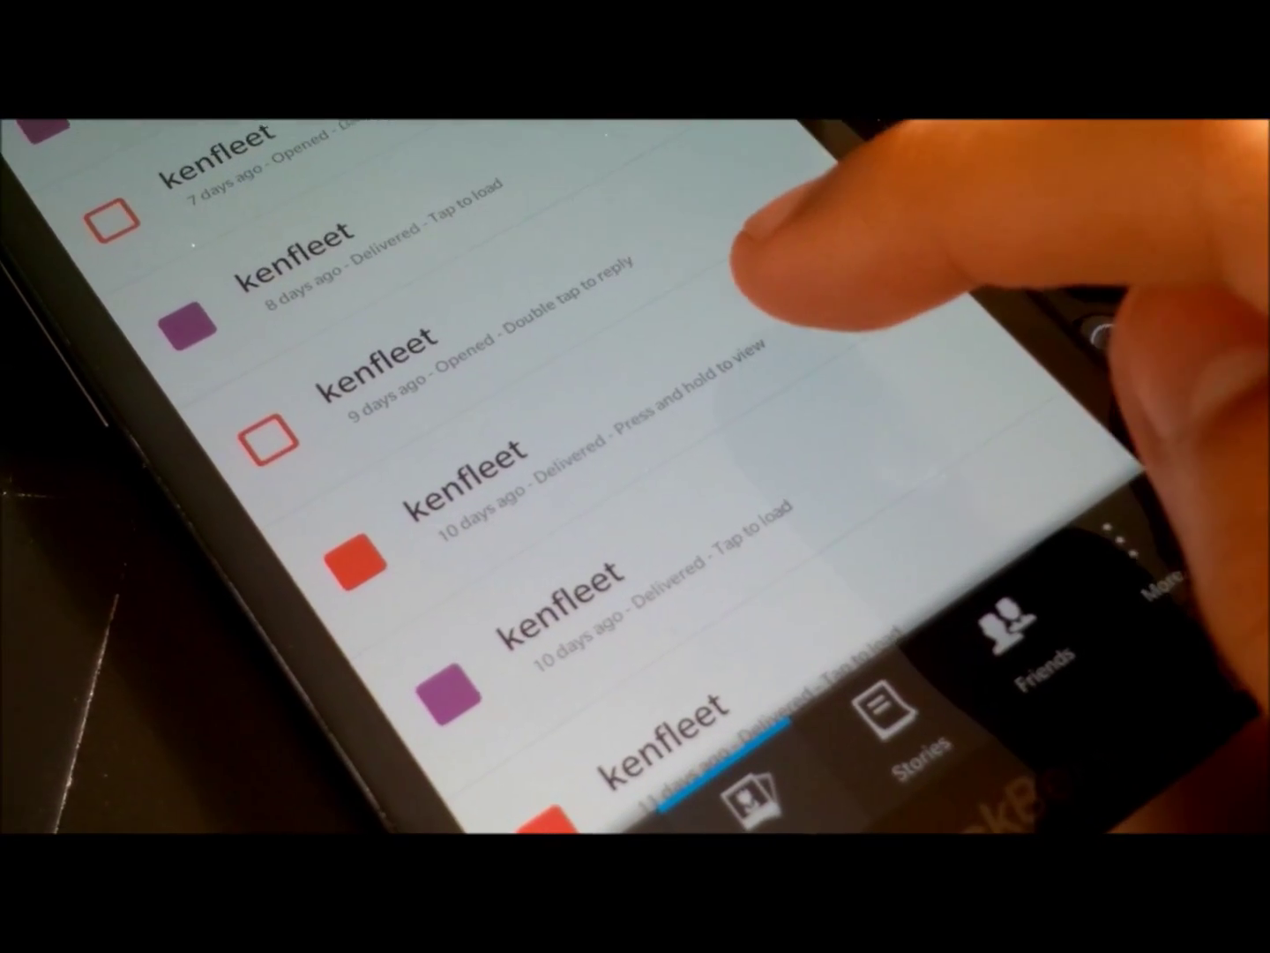
pyautogui.click(755, 278)
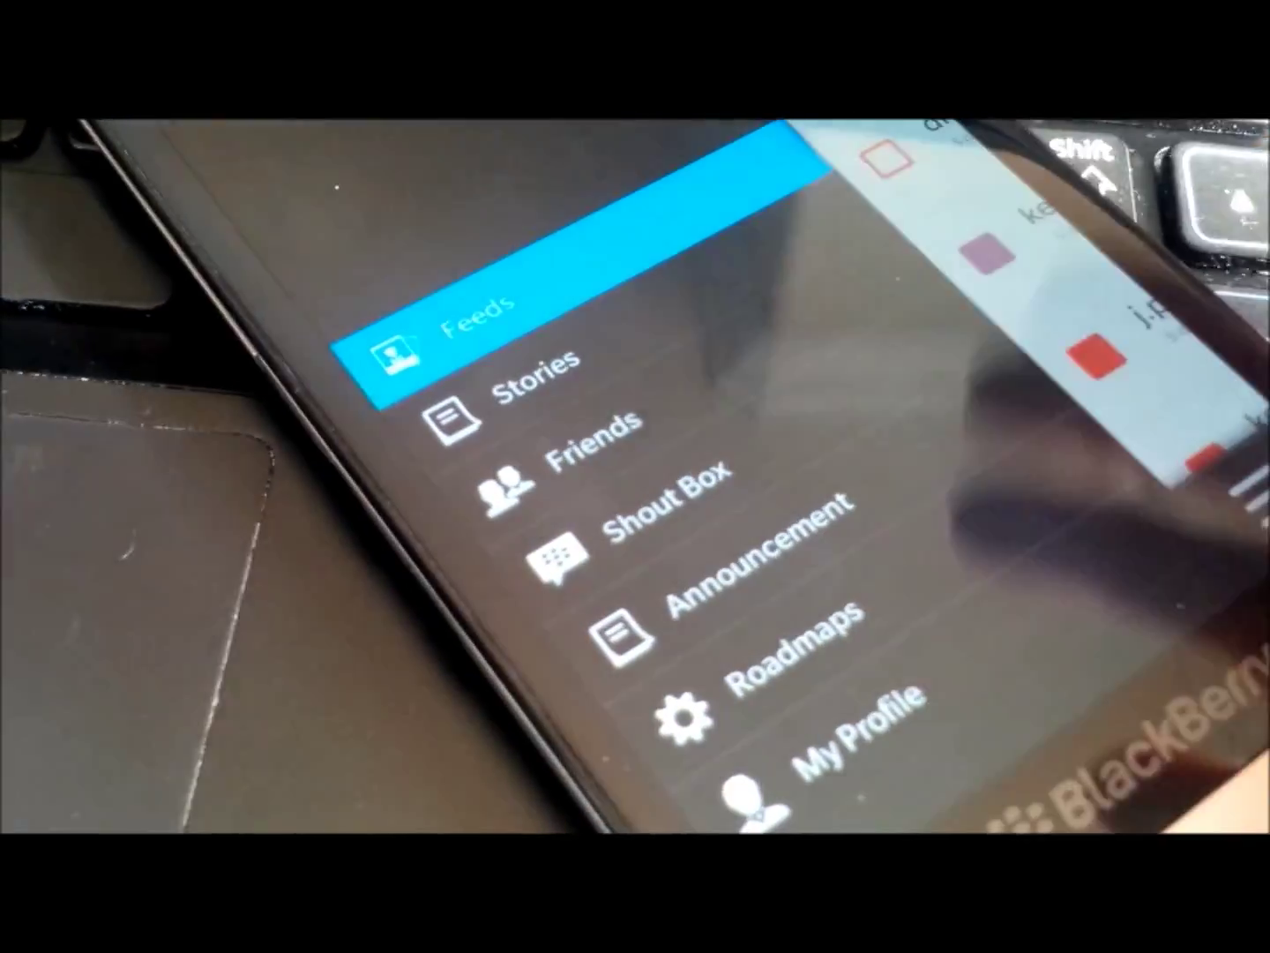
# - Glance at the Friends list, then switch to the Shout Box through the side menu
pyautogui.click(593, 440)
pyautogui.click(1092, 596)
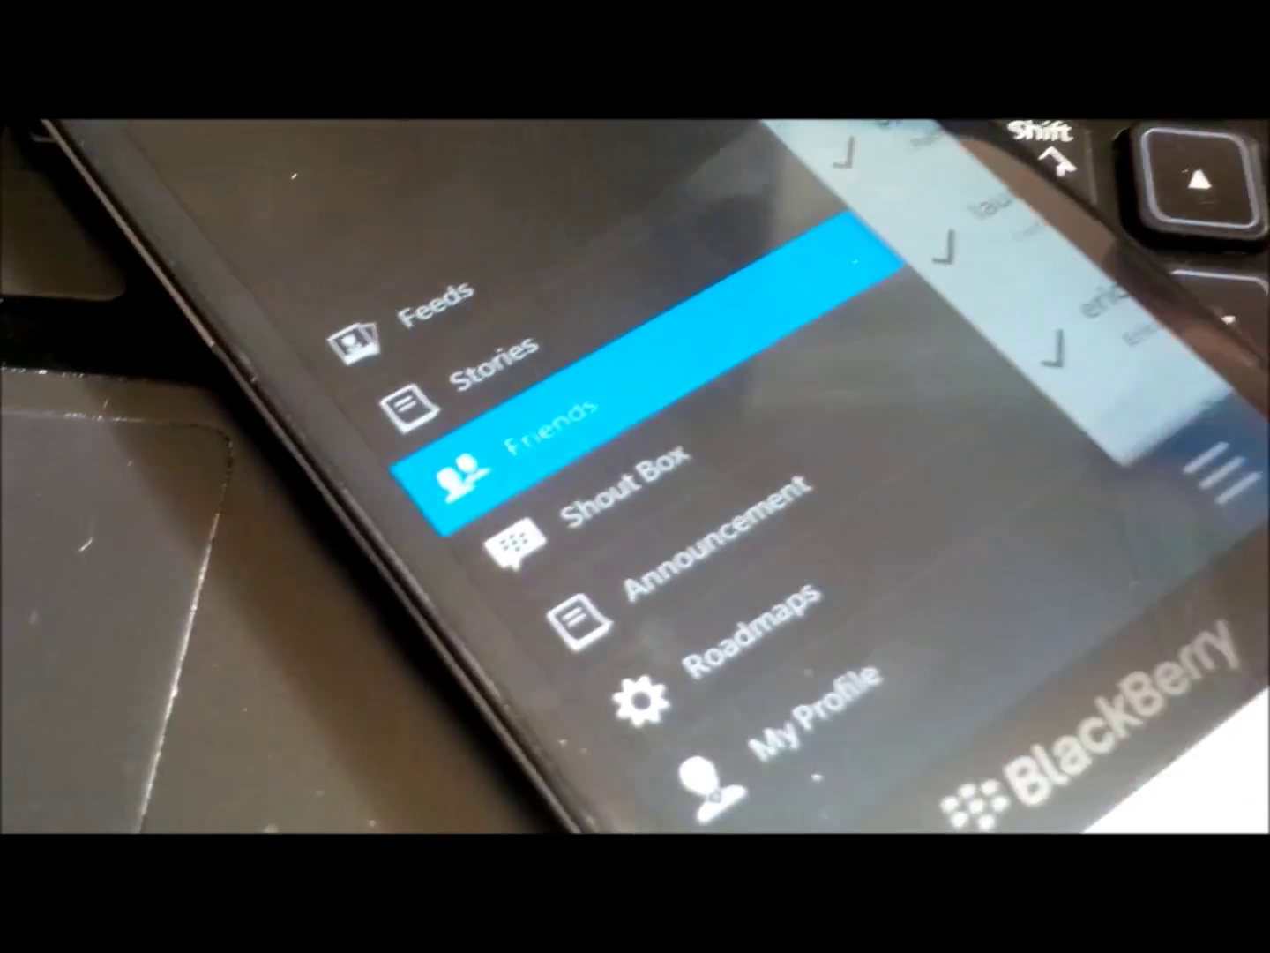
pyautogui.click(624, 487)
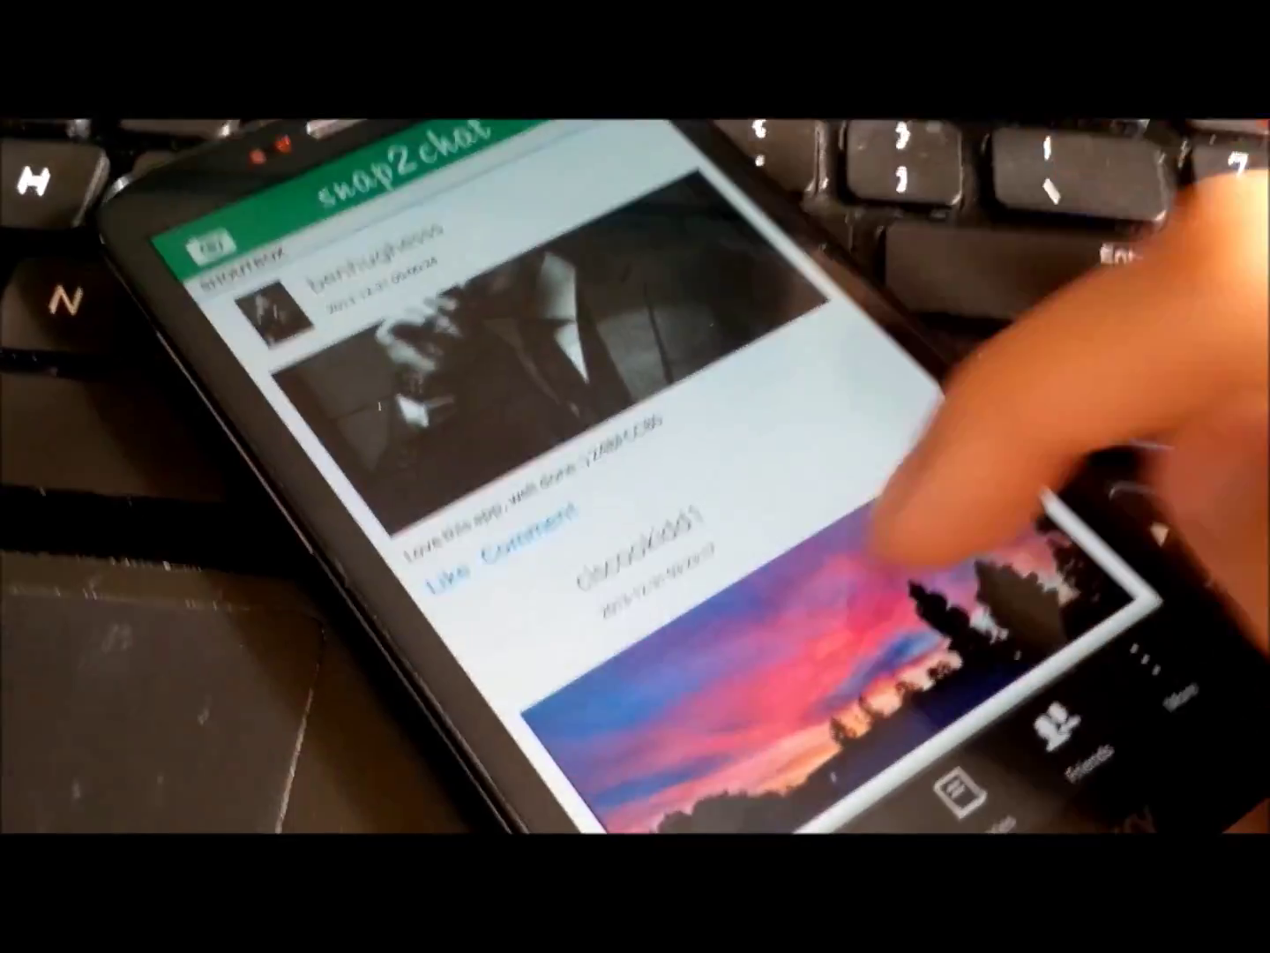
pyautogui.scroll(-10, 893, 517)
pyautogui.scroll(-10, 794, 397)
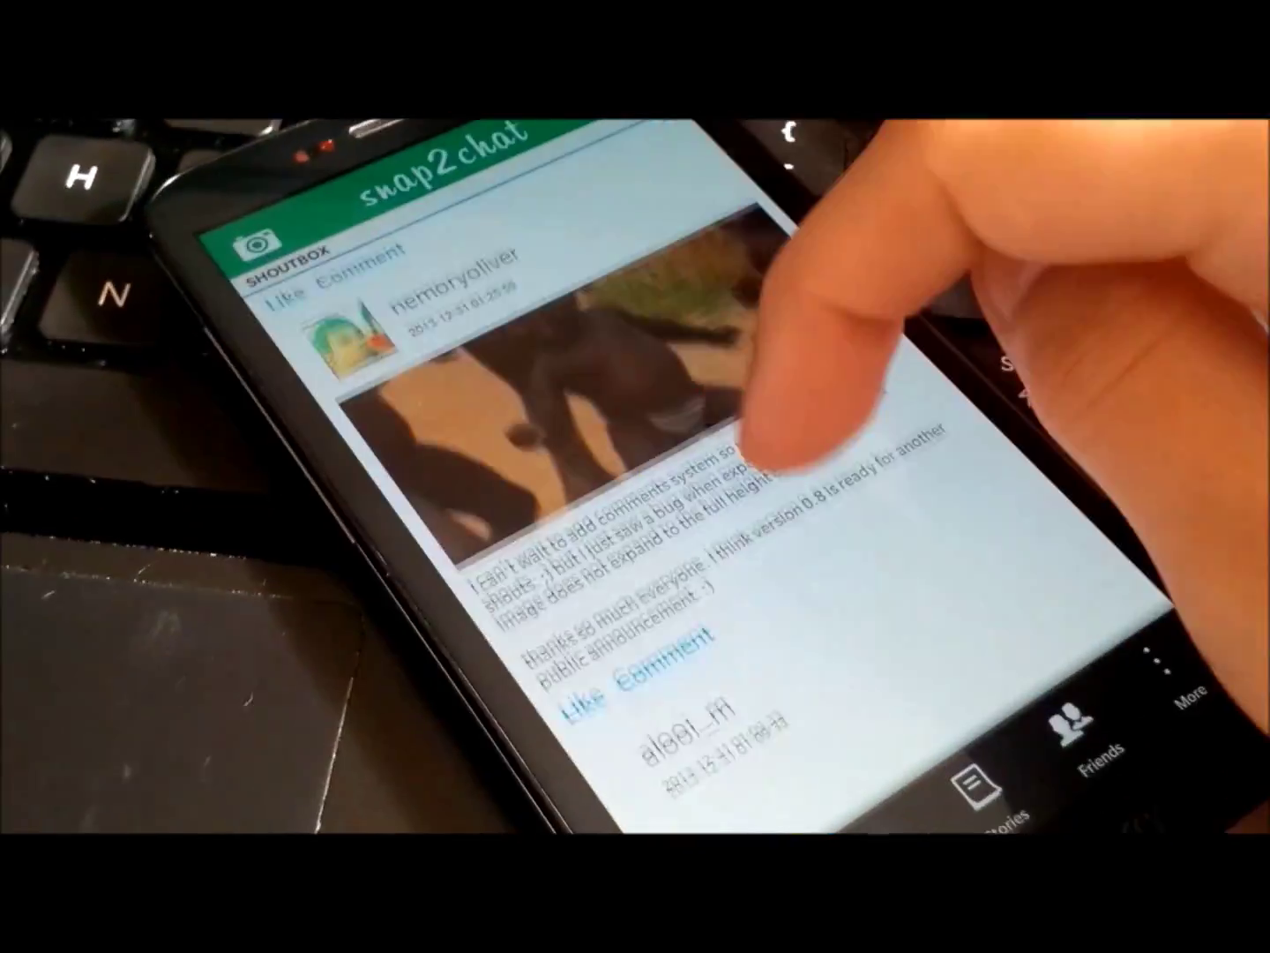
pyautogui.scroll(10, 794, 417)
pyautogui.scroll(5, 794, 416)
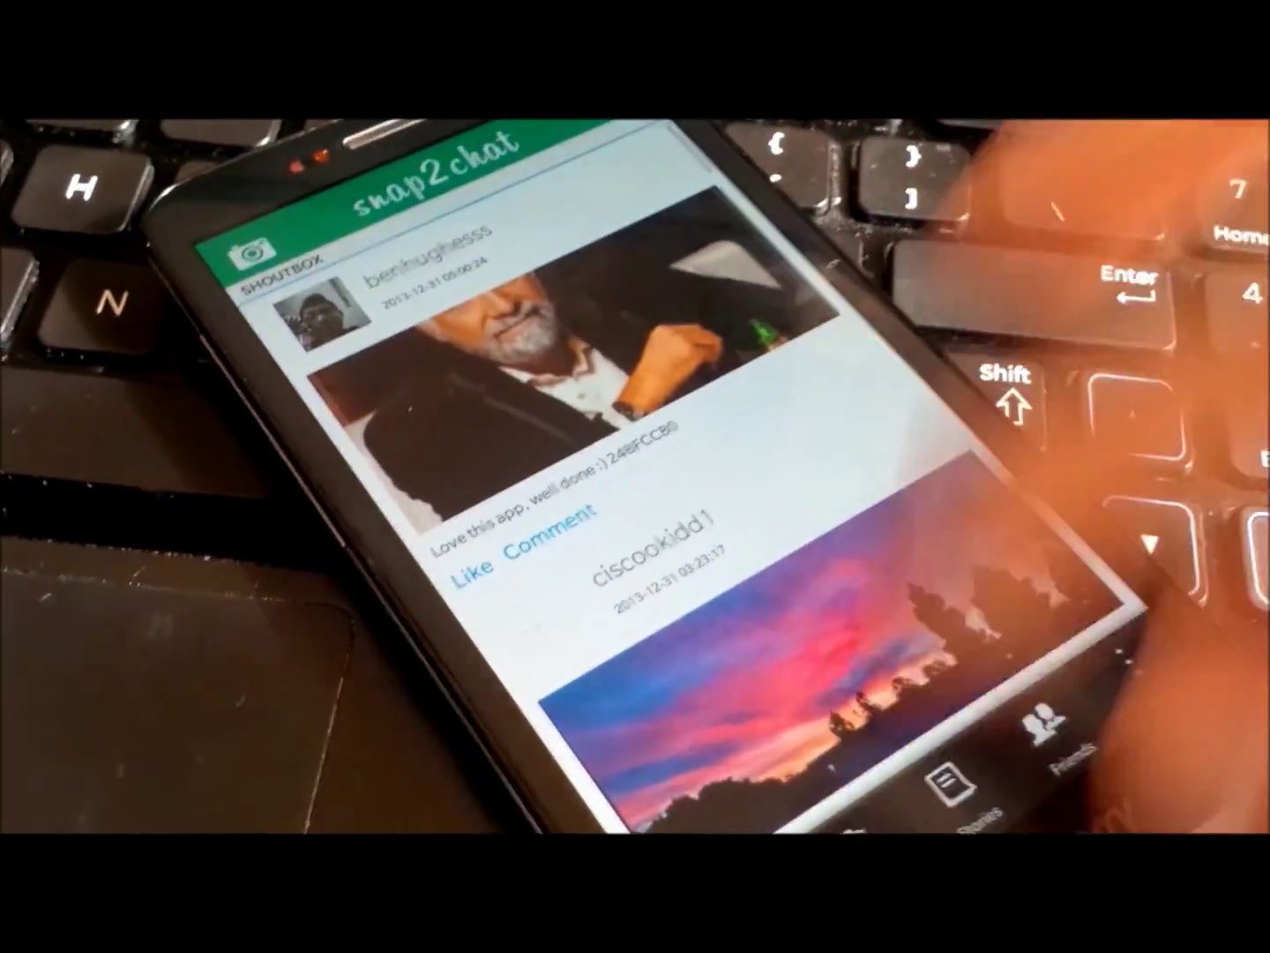
# - Swipe the navigation drawer out over the Shout Box posts
pyautogui.moveTo(427, 496); pyautogui.dragTo(1072, 297)
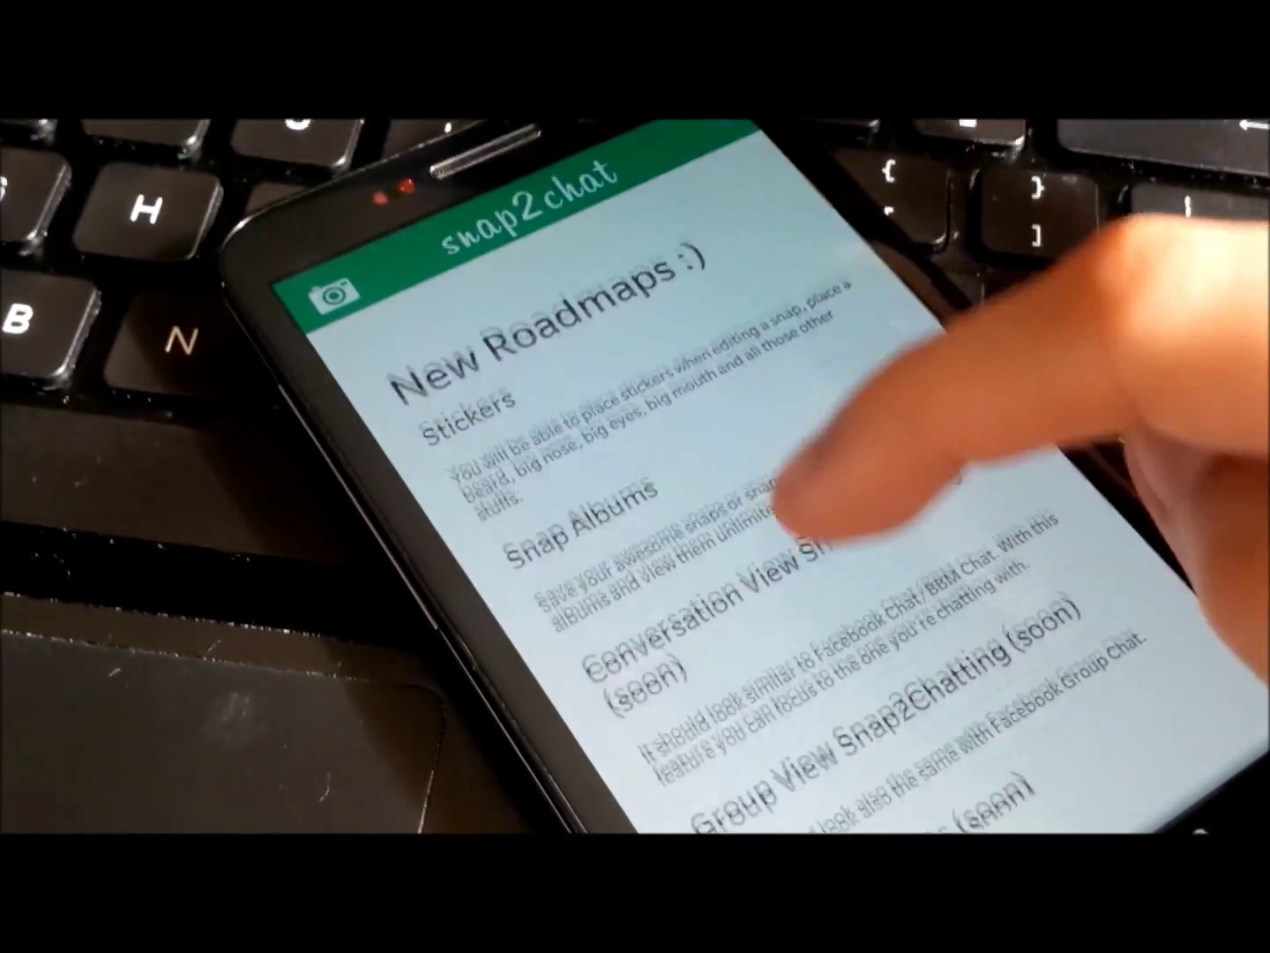
pyautogui.scroll(-5, 745, 545)
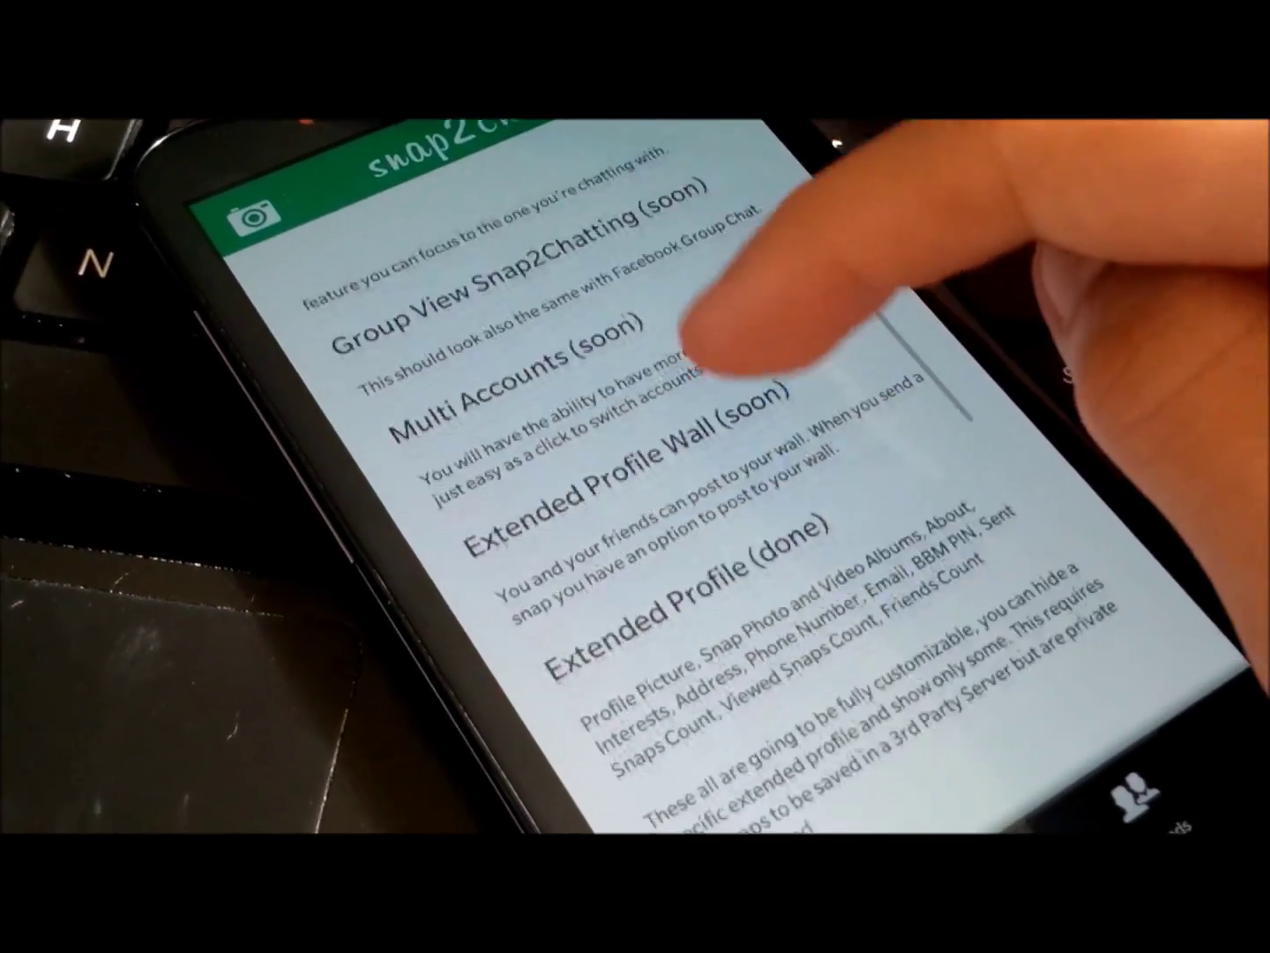
pyautogui.scroll(-5, 883, 541)
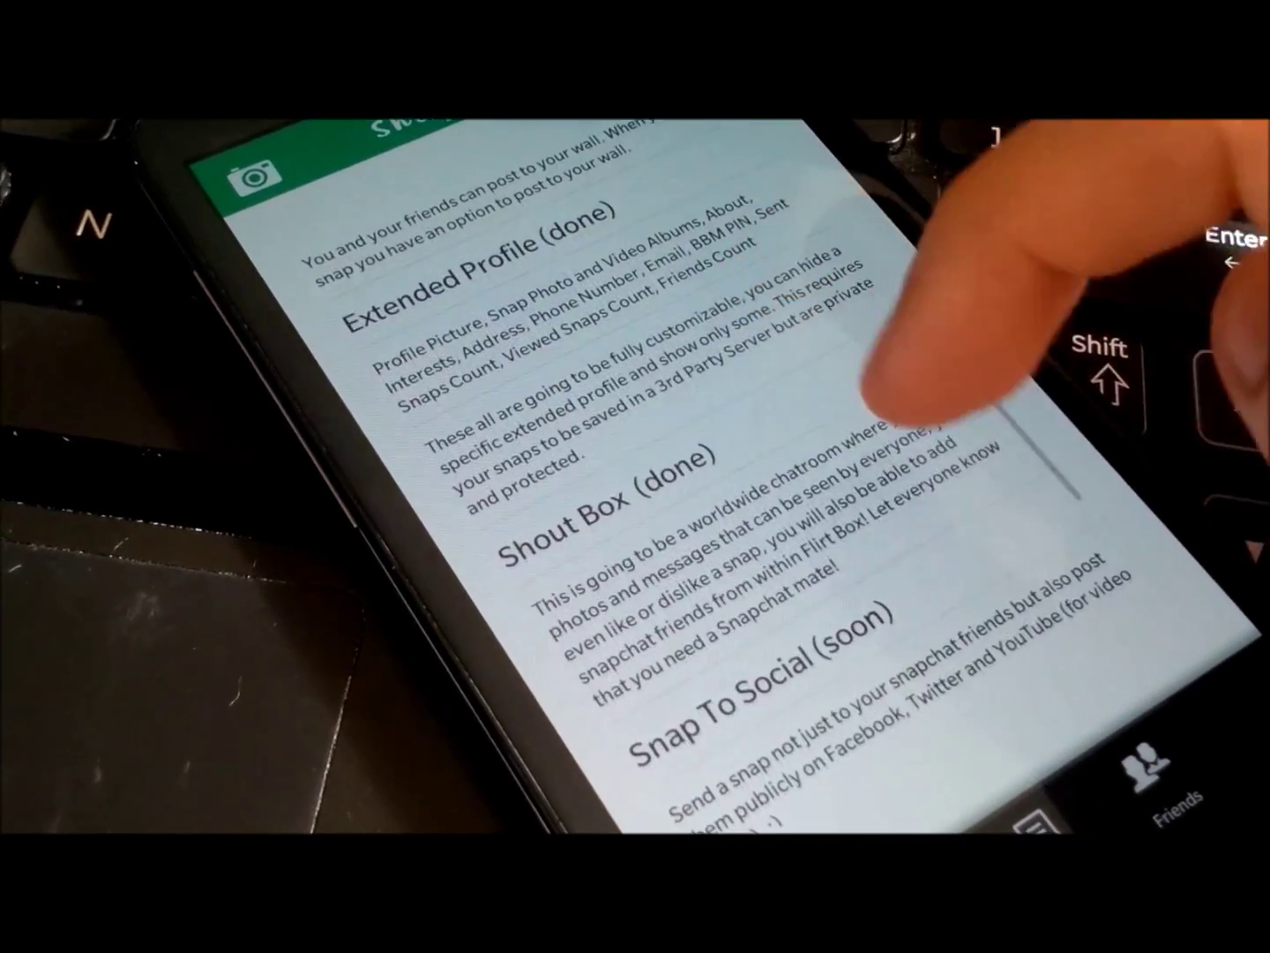
pyautogui.scroll(10, 745, 497)
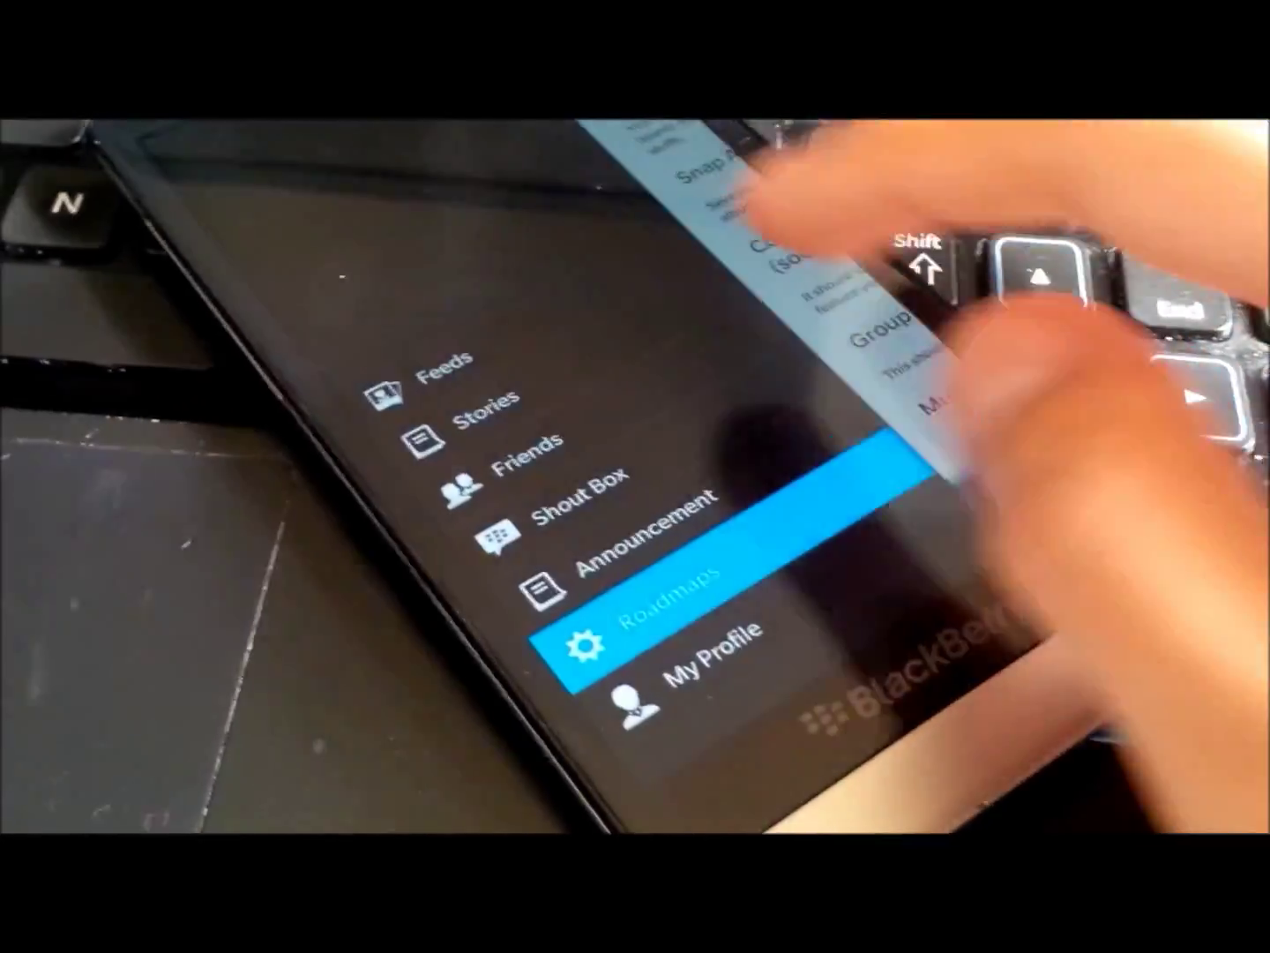
# - Swipe the navigation drawer closed to show the Feeds list
pyautogui.moveTo(785, 208); pyautogui.dragTo(447, 328)
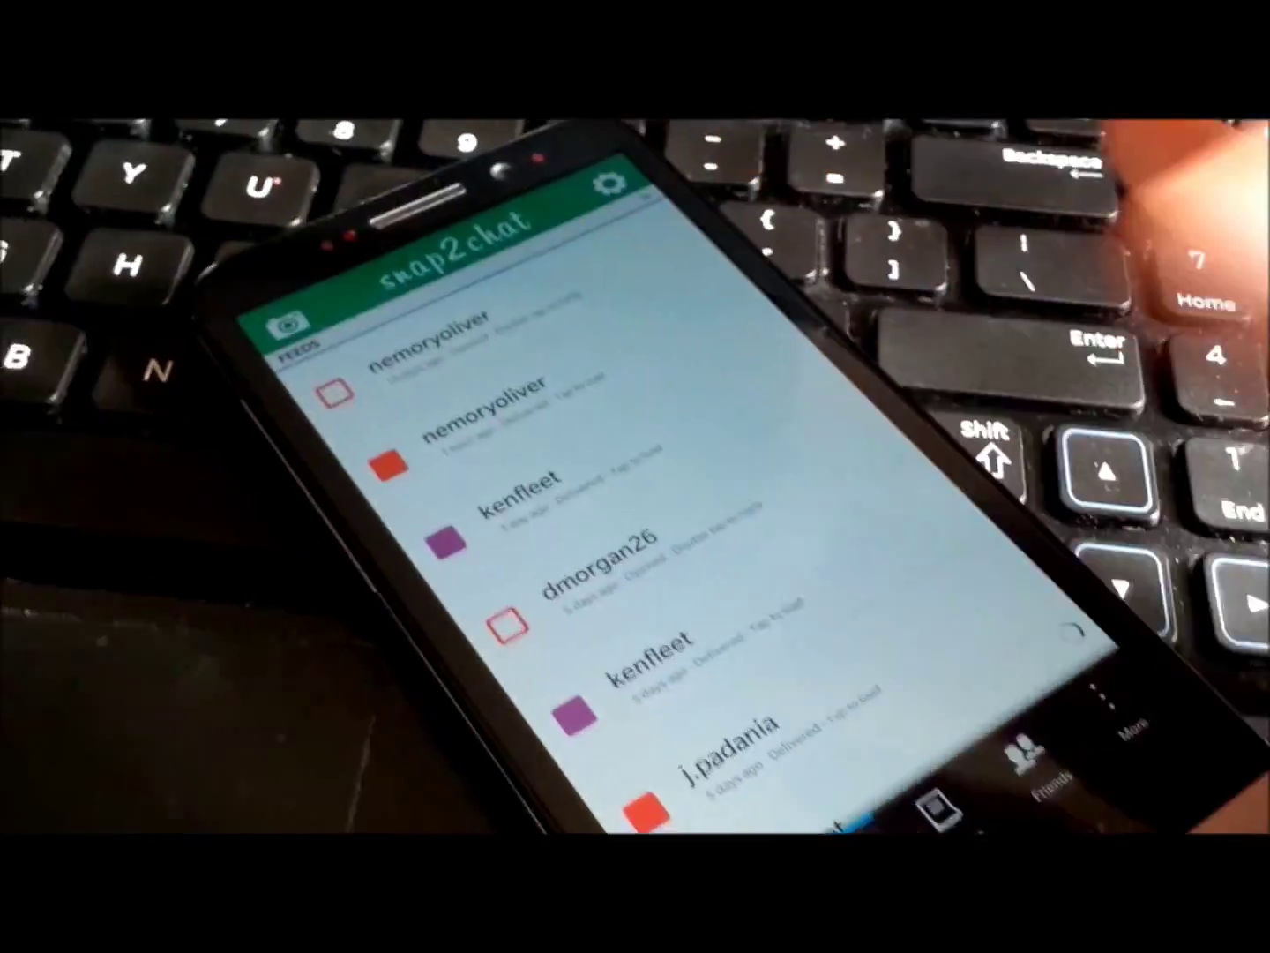